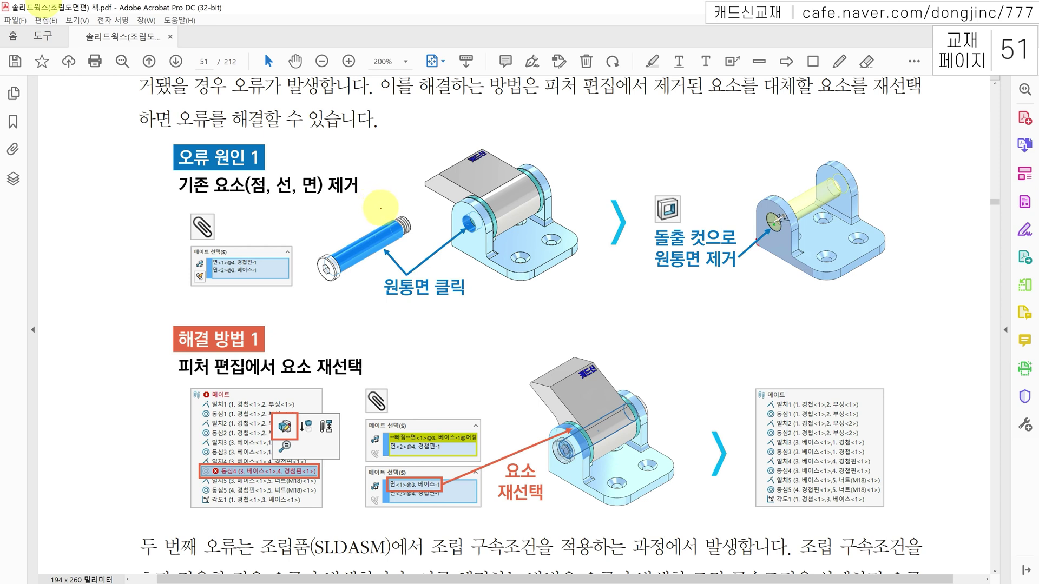
# Step: Mark the pin and base cylindrical faces and the cut-away hole face in the 오류 원인 1 figures
pyautogui.click(375, 227)
pyautogui.moveTo(371, 218); pyautogui.dragTo(383, 215)
pyautogui.moveTo(467, 215); pyautogui.dragTo(478, 213)
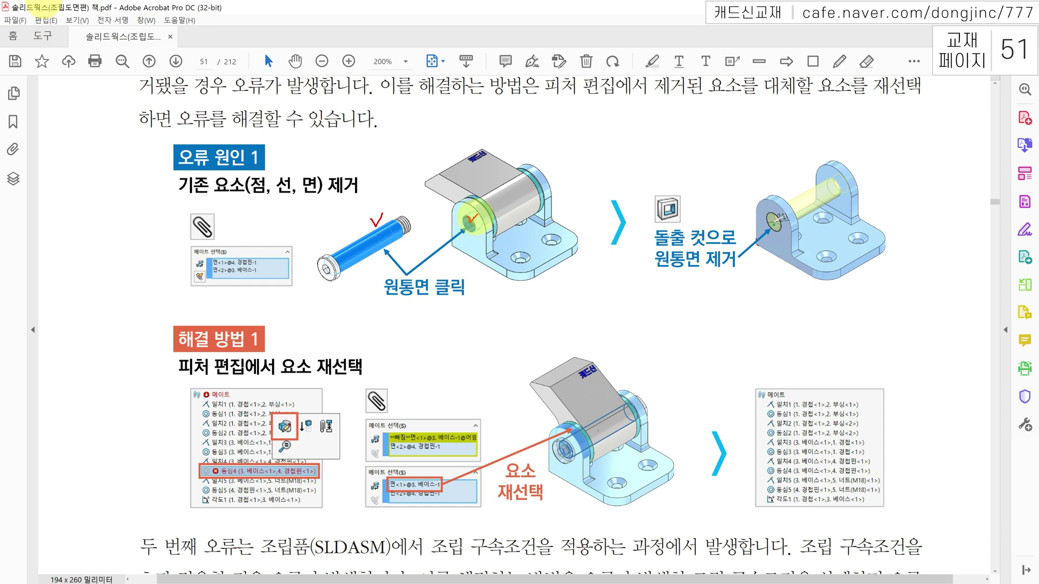
pyautogui.moveTo(356, 243); pyautogui.dragTo(490, 215)
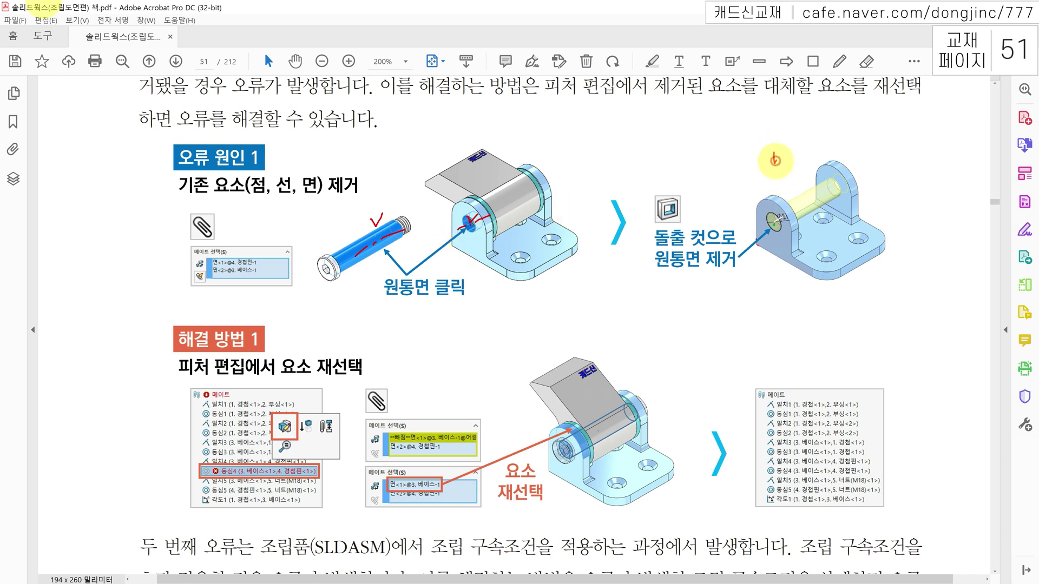
pyautogui.moveTo(774, 153); pyautogui.dragTo(786, 149)
pyautogui.moveTo(487, 238); pyautogui.dragTo(484, 234)
pyautogui.moveTo(774, 225); pyautogui.dragTo(782, 216)
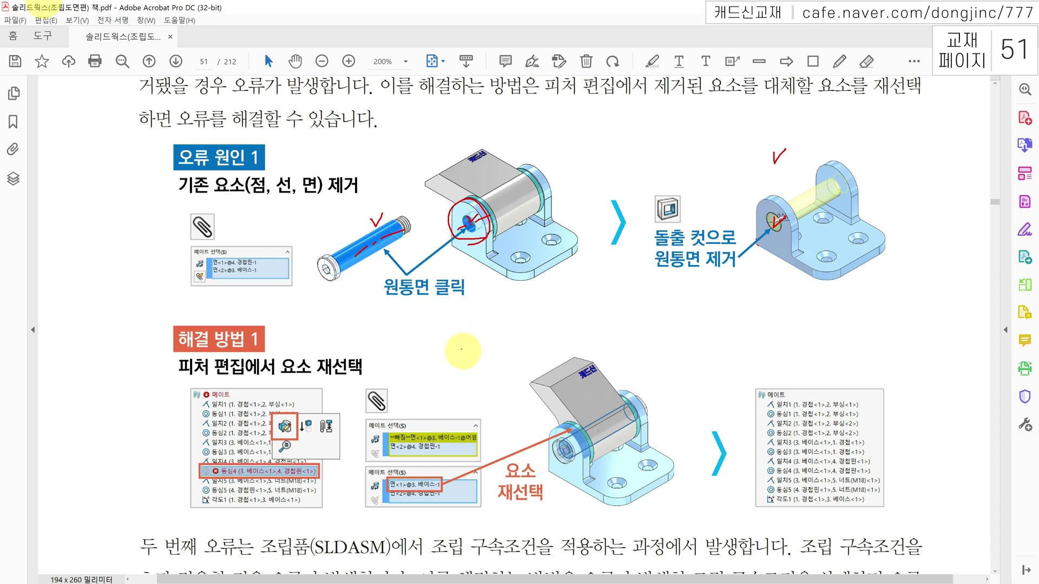
# Step: Mark the missing mate reference and the edit feature icon, and underline 피처 편집에서 요소 재선택 under 해결 방법 1
pyautogui.moveTo(423, 430)
pyautogui.mouseDown()
pyautogui.moveTo(387, 437)
pyautogui.moveTo(401, 422)
pyautogui.moveTo(421, 432)
pyautogui.moveTo(399, 439)
pyautogui.moveTo(411, 426)
pyautogui.moveTo(411, 442)
pyautogui.moveTo(419, 416)
pyautogui.moveTo(420, 448)
pyautogui.mouseUp()
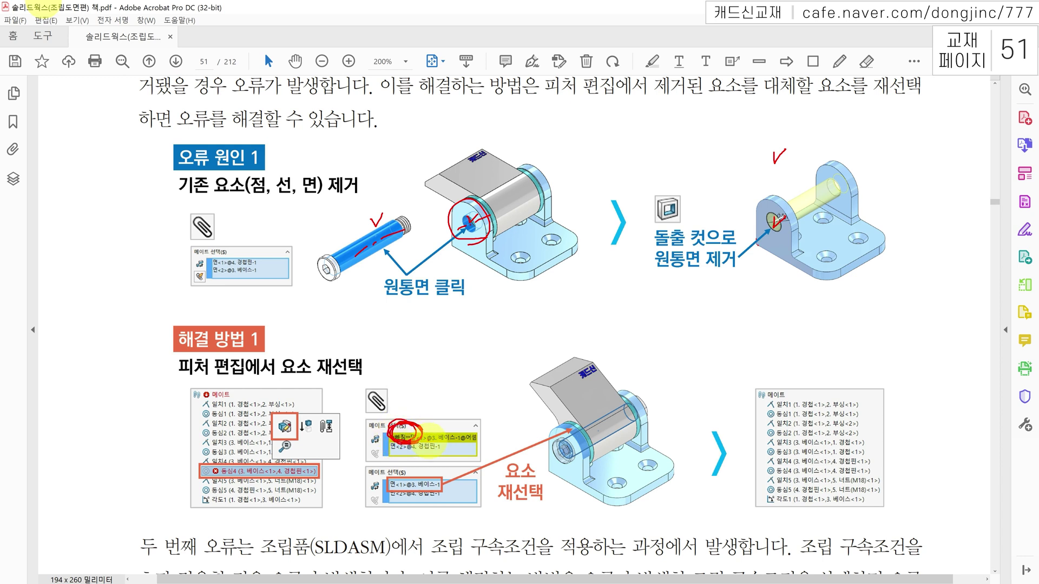
pyautogui.moveTo(449, 423); pyautogui.dragTo(467, 412)
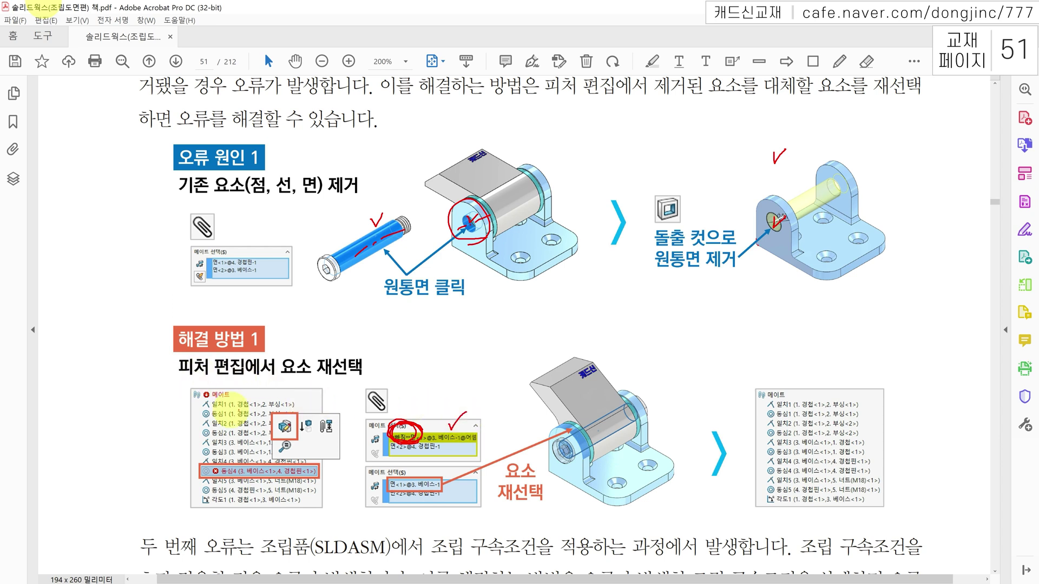
pyautogui.moveTo(285, 412); pyautogui.dragTo(273, 412)
pyautogui.moveTo(196, 382); pyautogui.dragTo(309, 384)
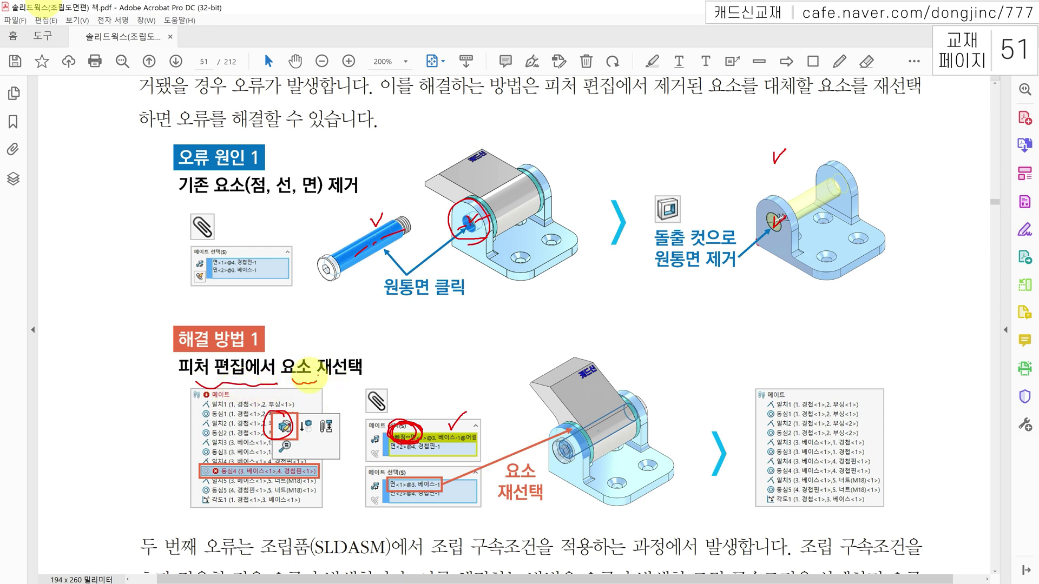
pyautogui.moveTo(319, 382); pyautogui.dragTo(367, 379)
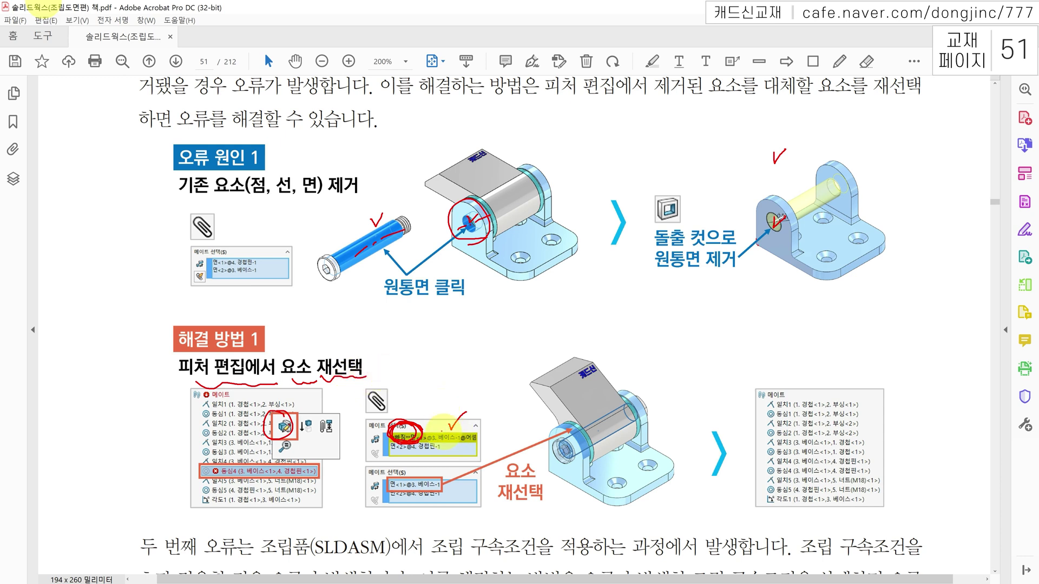
pyautogui.moveTo(420, 428)
pyautogui.mouseDown()
pyautogui.moveTo(398, 429)
pyautogui.moveTo(421, 433)
pyautogui.mouseUp()
# Step: Mark the reselected base face, the 요소 재선택 label and the repaired mate list, and clear the markings
pyautogui.moveTo(567, 424); pyautogui.dragTo(580, 417)
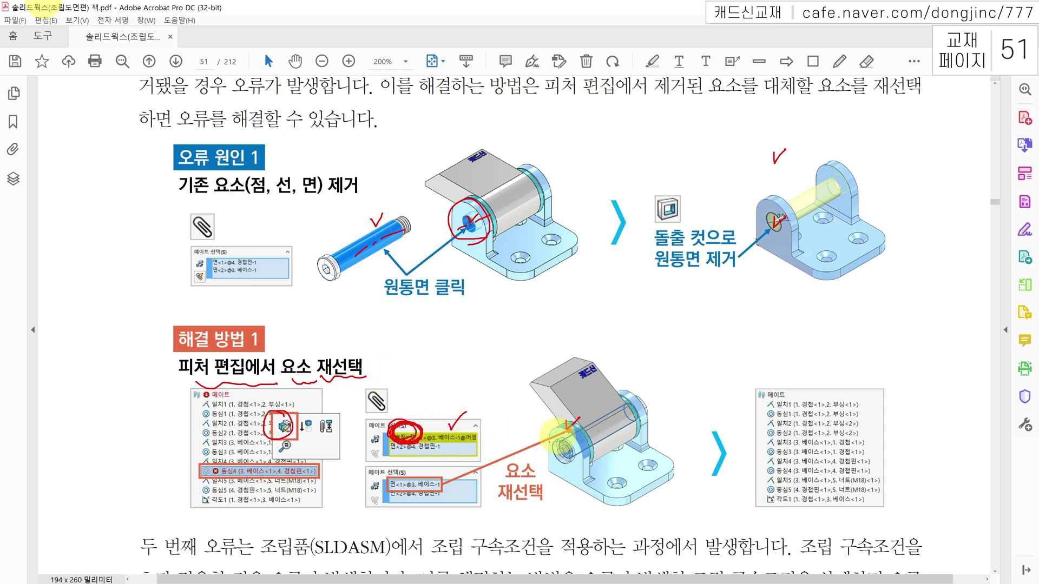
pyautogui.moveTo(424, 475)
pyautogui.mouseDown()
pyautogui.moveTo(439, 480)
pyautogui.moveTo(419, 469)
pyautogui.mouseUp()
pyautogui.moveTo(503, 466)
pyautogui.mouseDown()
pyautogui.moveTo(541, 495)
pyautogui.moveTo(514, 460)
pyautogui.mouseUp()
pyautogui.moveTo(869, 505)
pyautogui.mouseDown()
pyautogui.moveTo(862, 423)
pyautogui.moveTo(796, 510)
pyautogui.mouseUp()
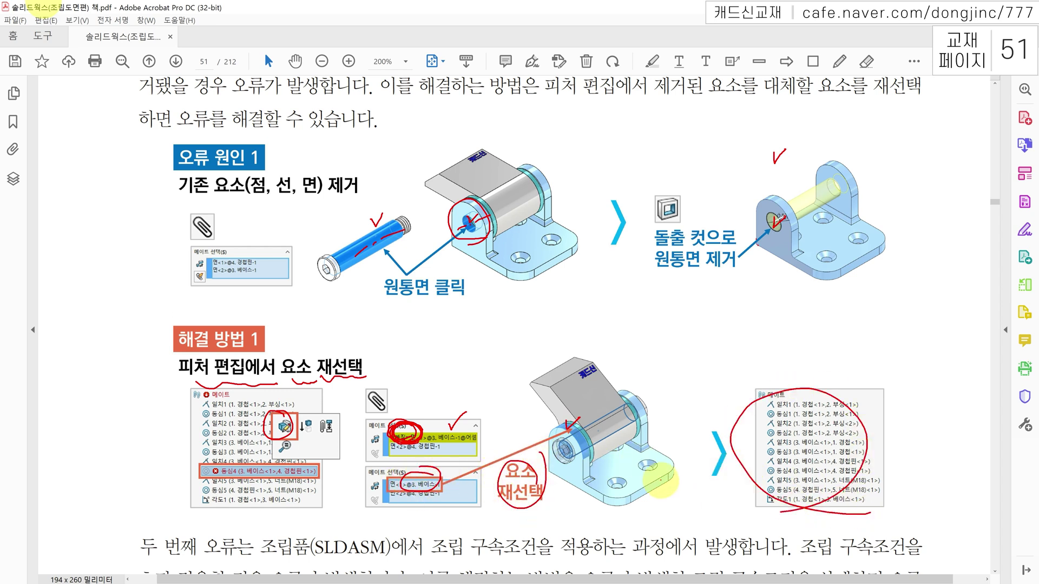
pyautogui.press('Escape')
# Step: Under 오류 원인 2, underline the heading 조립 구속조건 초과 적용 and mark the two faces, their angle and the angle mate label
pyautogui.scroll(-8, 649, 403)
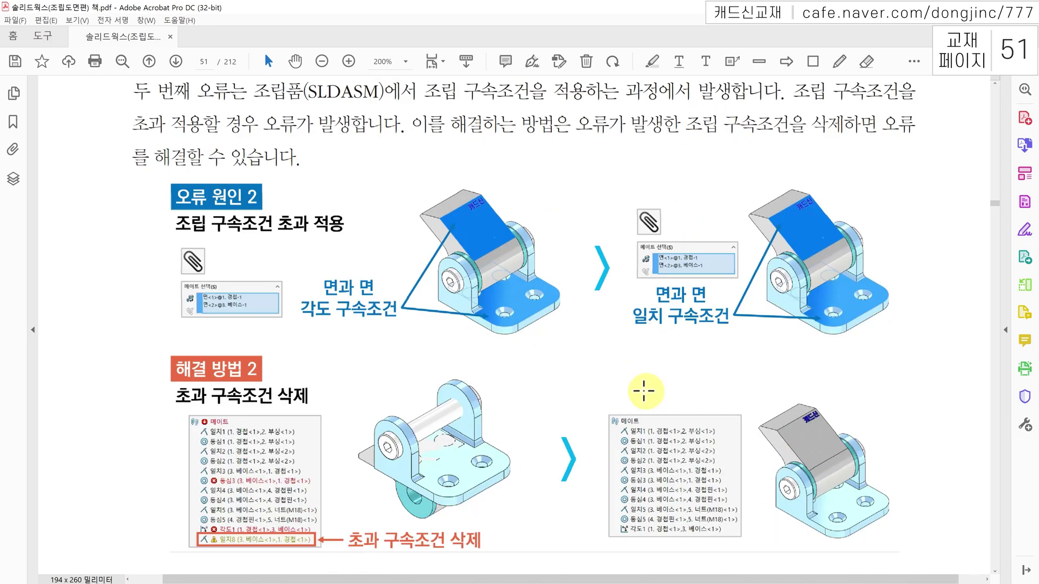
pyautogui.scroll(-1, 658, 378)
pyautogui.keyDown('ctrl'); pyautogui.scroll(-1, 134, 238); pyautogui.keyUp('ctrl')
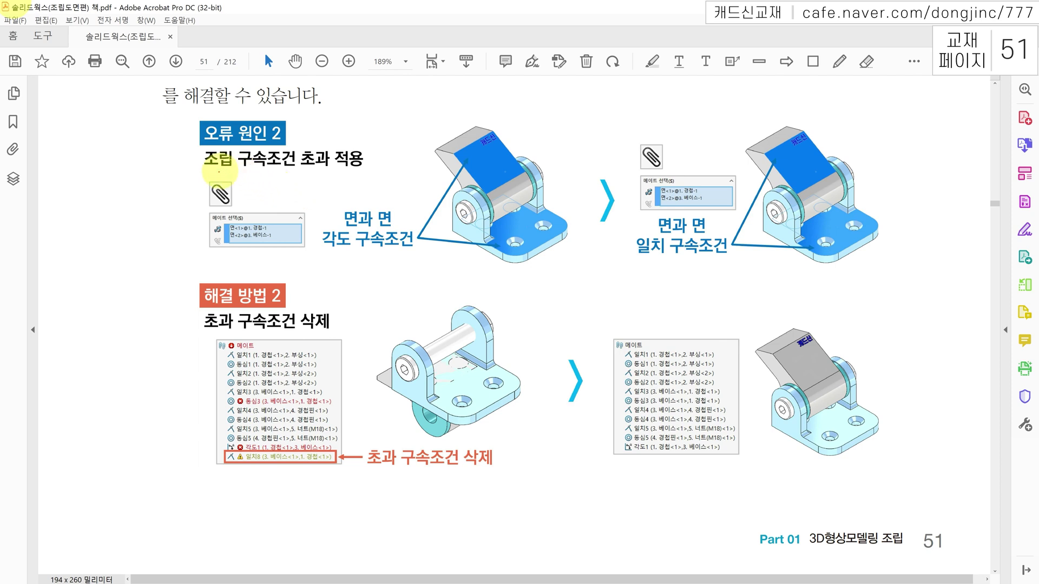
pyautogui.moveTo(210, 170); pyautogui.dragTo(366, 170)
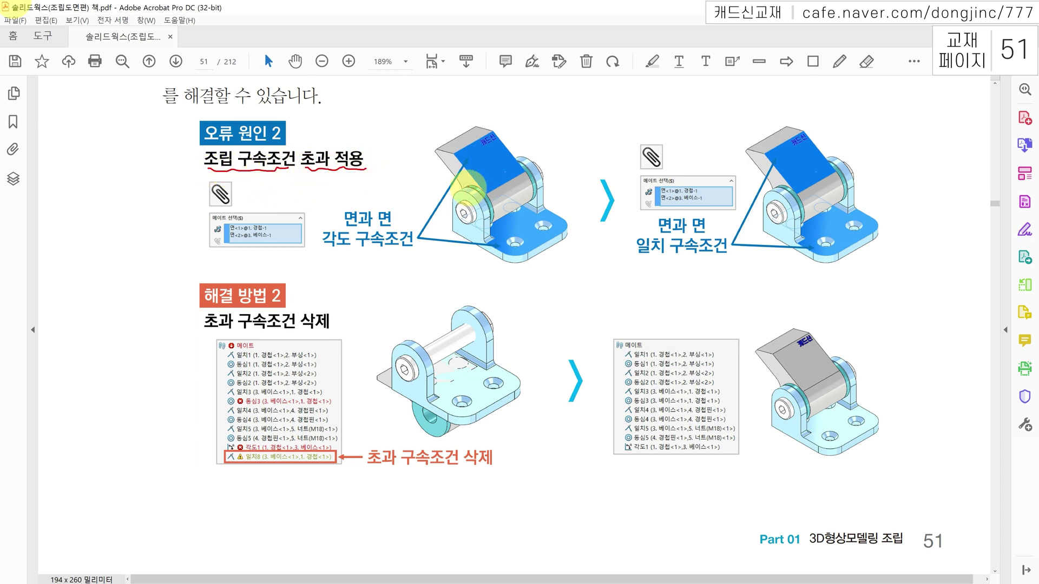
pyautogui.moveTo(484, 154); pyautogui.dragTo(494, 154)
pyautogui.moveTo(522, 214); pyautogui.dragTo(535, 212)
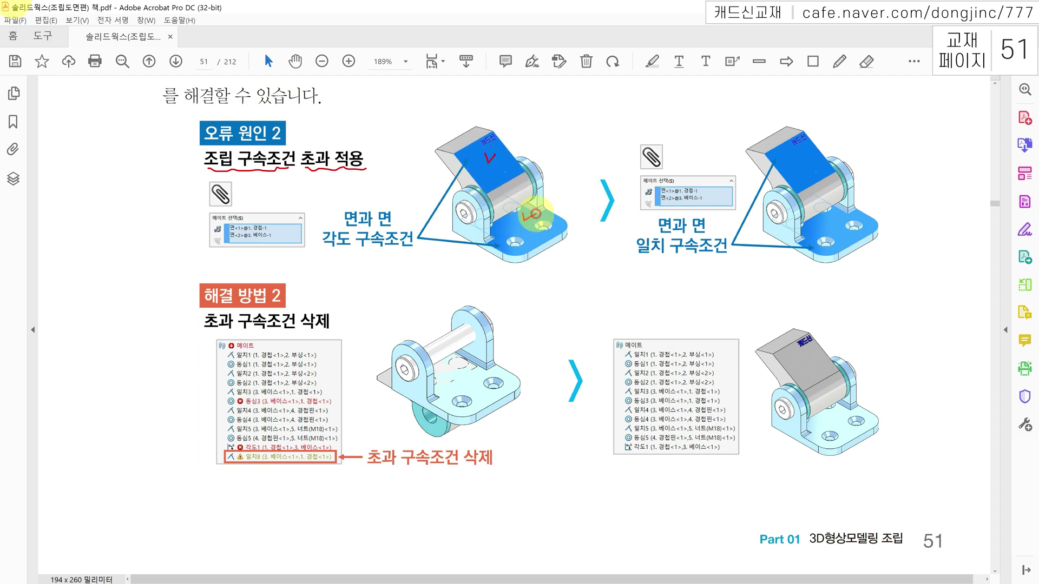
pyautogui.moveTo(472, 157)
pyautogui.mouseDown()
pyautogui.moveTo(507, 221)
pyautogui.moveTo(589, 222)
pyautogui.mouseUp()
pyautogui.moveTo(502, 204); pyautogui.dragTo(525, 219)
pyautogui.moveTo(320, 254); pyautogui.dragTo(415, 254)
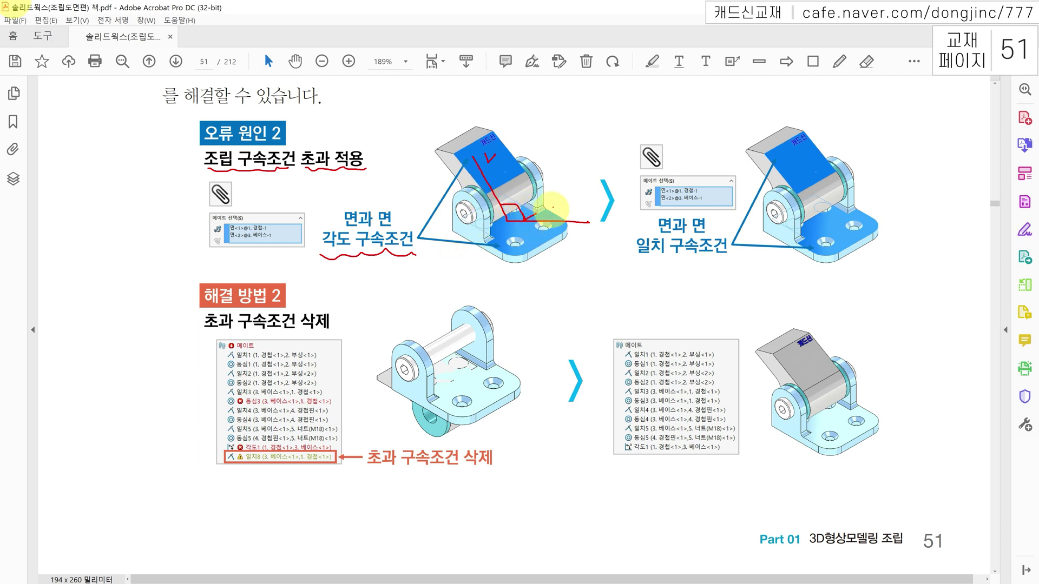
# Step: Mark the mate icon, the same two faces and the 일치 구속조건 label, and circle the conflicting angle
pyautogui.moveTo(666, 152); pyautogui.dragTo(678, 147)
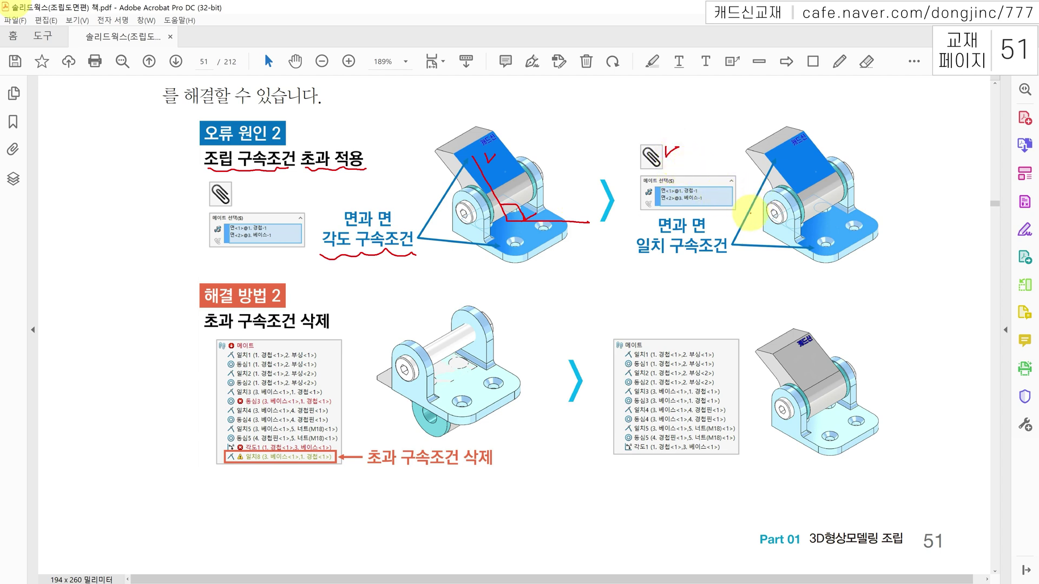
pyautogui.click(794, 154)
pyautogui.moveTo(794, 154); pyautogui.dragTo(808, 152)
pyautogui.moveTo(831, 216); pyautogui.dragTo(845, 215)
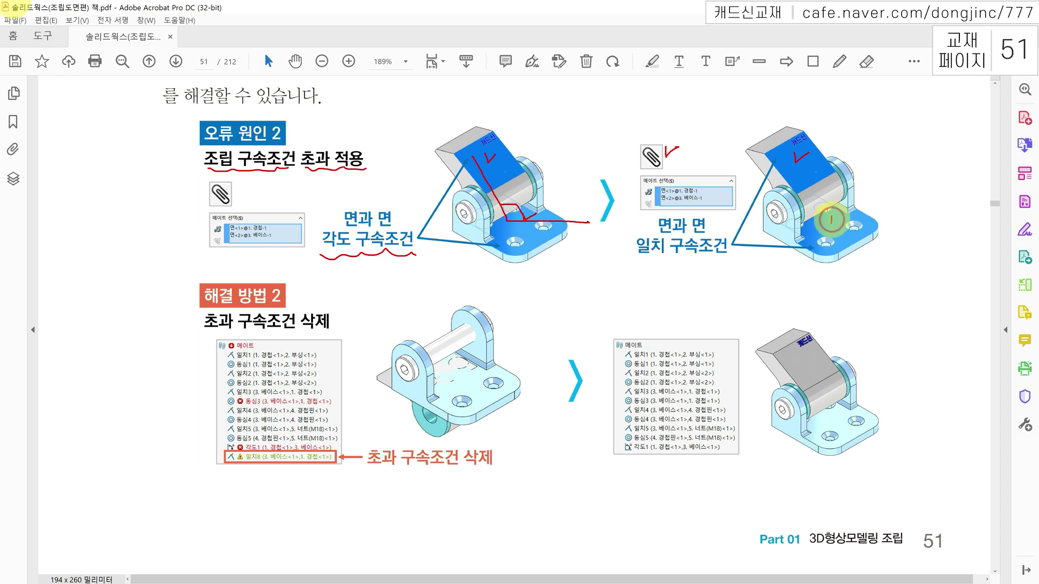
pyautogui.moveTo(655, 238)
pyautogui.mouseDown()
pyautogui.moveTo(635, 246)
pyautogui.moveTo(725, 250)
pyautogui.mouseUp()
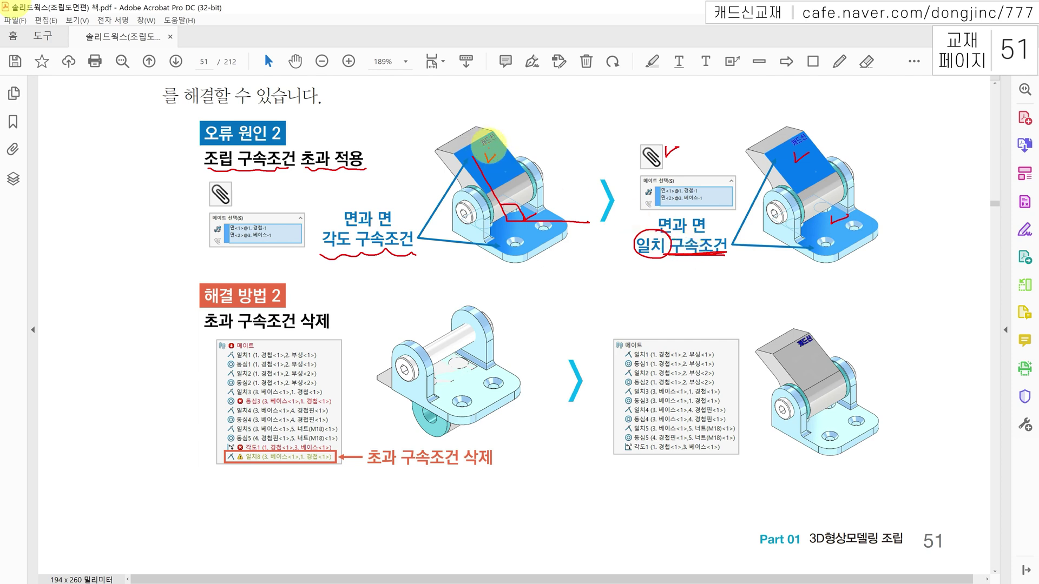
pyautogui.moveTo(533, 196)
pyautogui.mouseDown()
pyautogui.moveTo(508, 197)
pyautogui.moveTo(525, 224)
pyautogui.mouseUp()
pyautogui.click(795, 166)
pyautogui.click(823, 231)
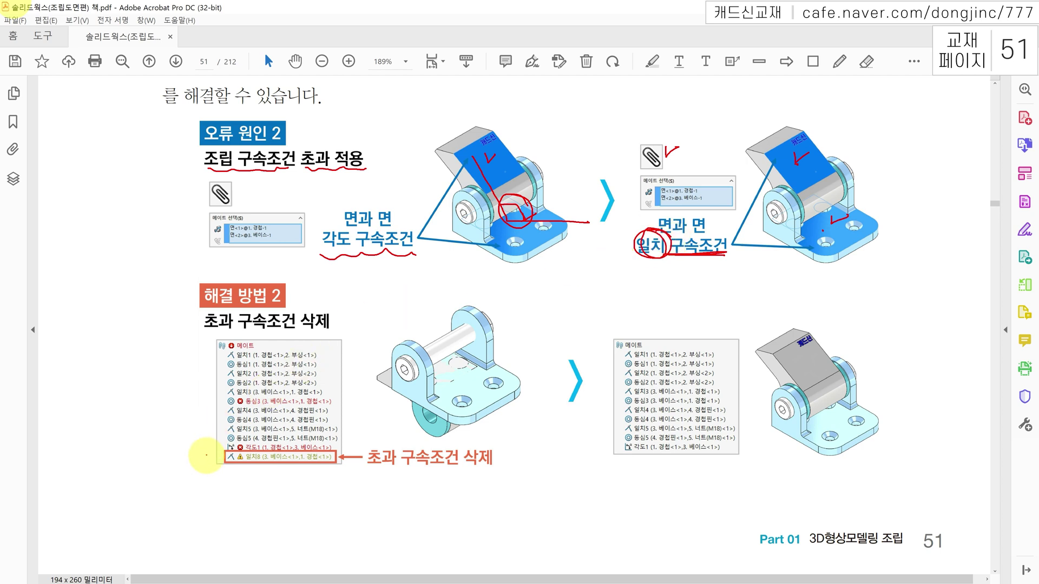
# Step: Under 해결 방법 2, circle the excess 일치8 mate, underline 초과 구속조건 삭제 and circle the repaired mate list
pyautogui.moveTo(207, 452); pyautogui.dragTo(215, 449)
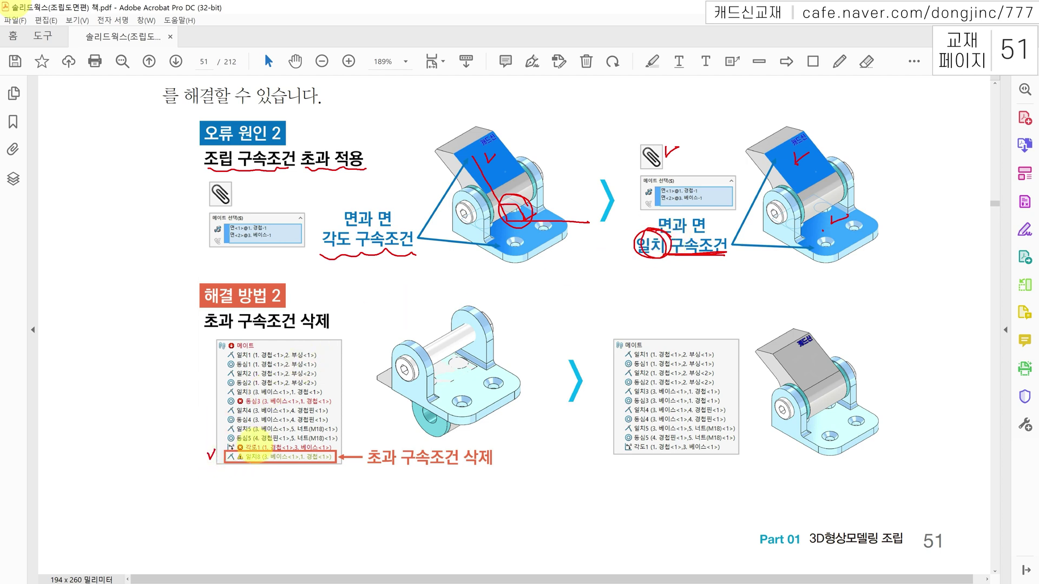
pyautogui.moveTo(258, 469)
pyautogui.mouseDown()
pyautogui.moveTo(238, 466)
pyautogui.moveTo(253, 445)
pyautogui.moveTo(249, 469)
pyautogui.mouseUp()
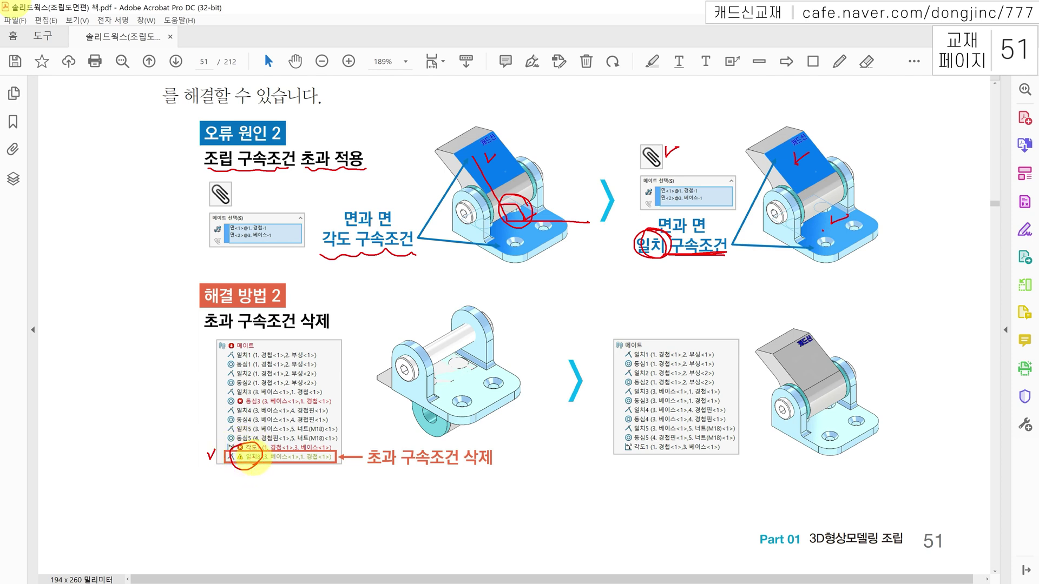
pyautogui.moveTo(364, 465); pyautogui.dragTo(489, 464)
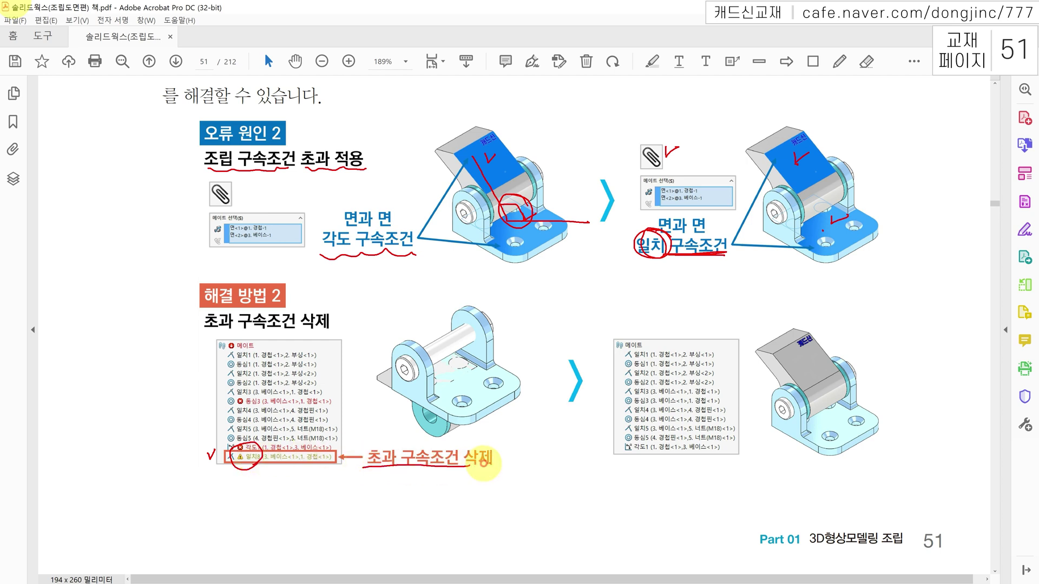
pyautogui.moveTo(709, 464)
pyautogui.mouseDown()
pyautogui.moveTo(653, 335)
pyautogui.moveTo(653, 478)
pyautogui.mouseUp()
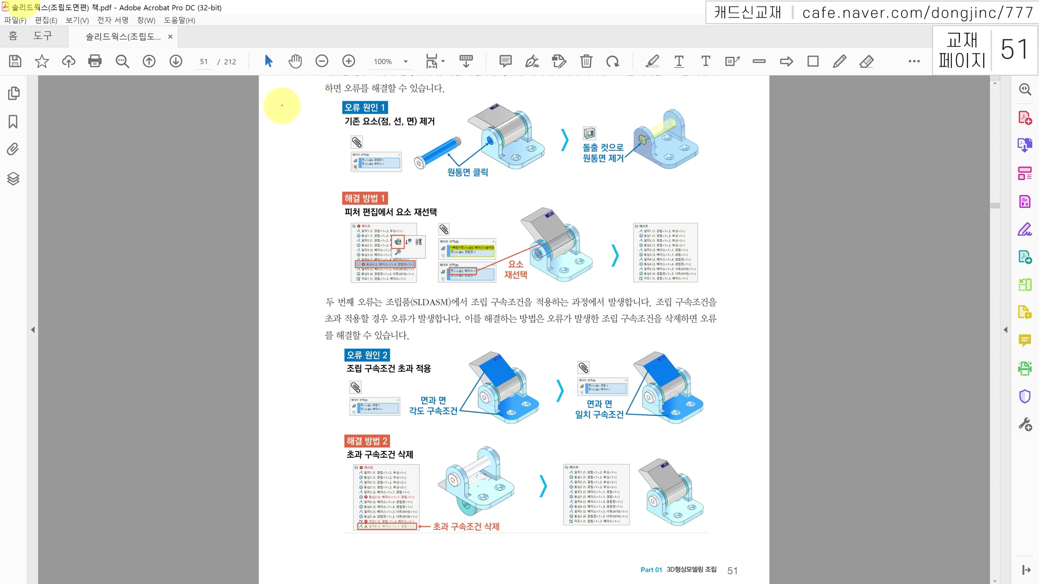
# Step: Review error cause 1 and its fix by marking the removed face, missing reference and reselected face, and clear the markings
pyautogui.moveTo(334, 101); pyautogui.dragTo(347, 98)
pyautogui.moveTo(444, 150); pyautogui.dragTo(496, 137)
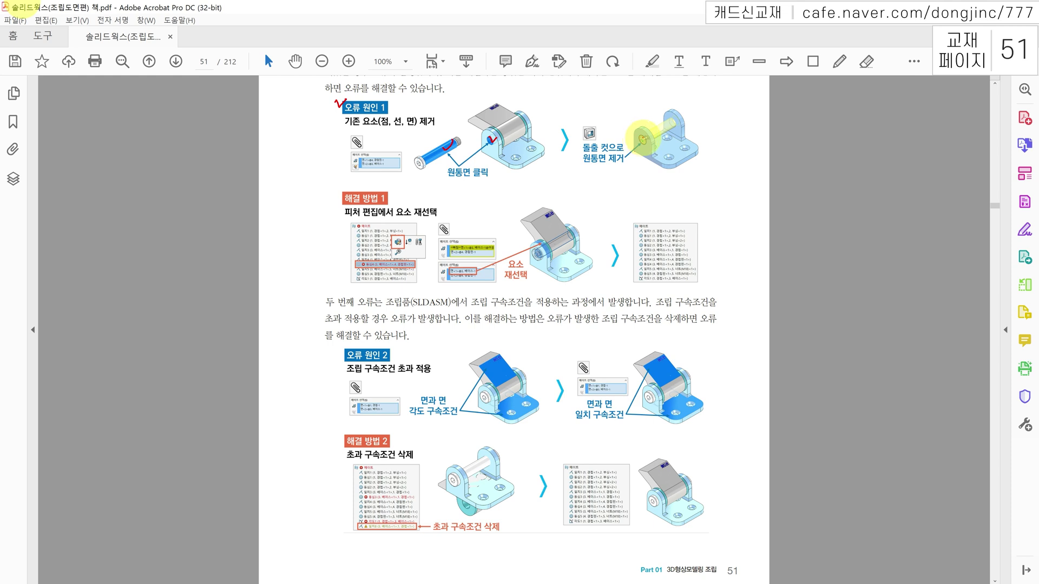
pyautogui.moveTo(643, 140); pyautogui.dragTo(658, 130)
pyautogui.moveTo(484, 248); pyautogui.dragTo(454, 249)
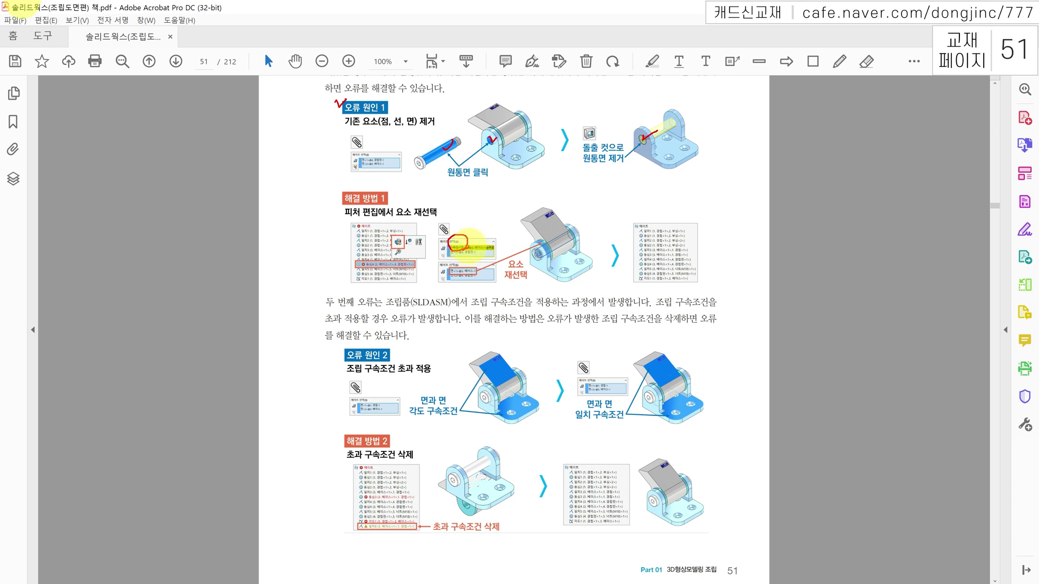
pyautogui.moveTo(539, 241); pyautogui.dragTo(549, 238)
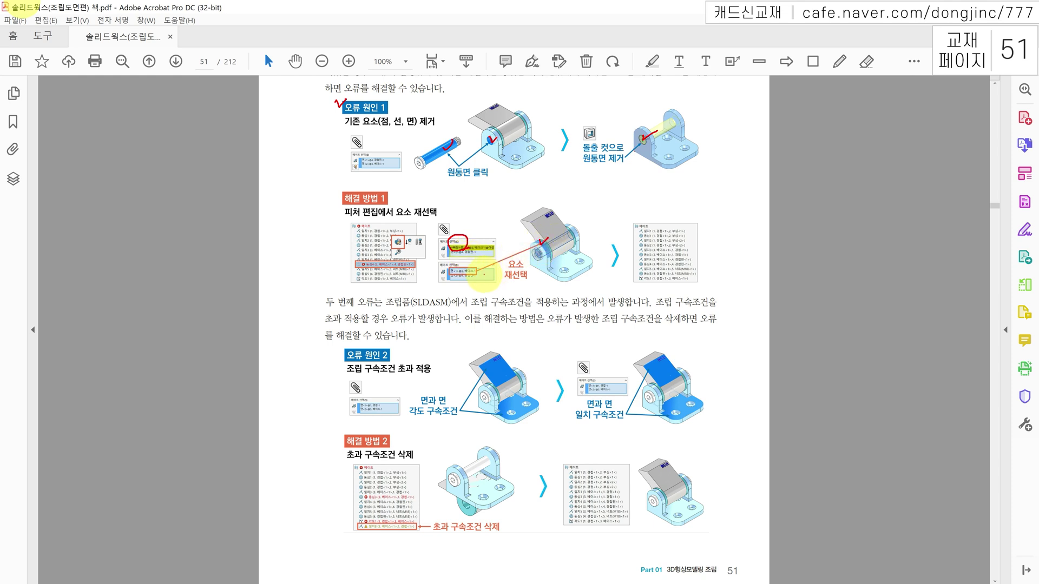
pyautogui.moveTo(647, 273)
pyautogui.mouseDown()
pyautogui.moveTo(684, 238)
pyautogui.moveTo(642, 273)
pyautogui.mouseUp()
pyautogui.press('e')
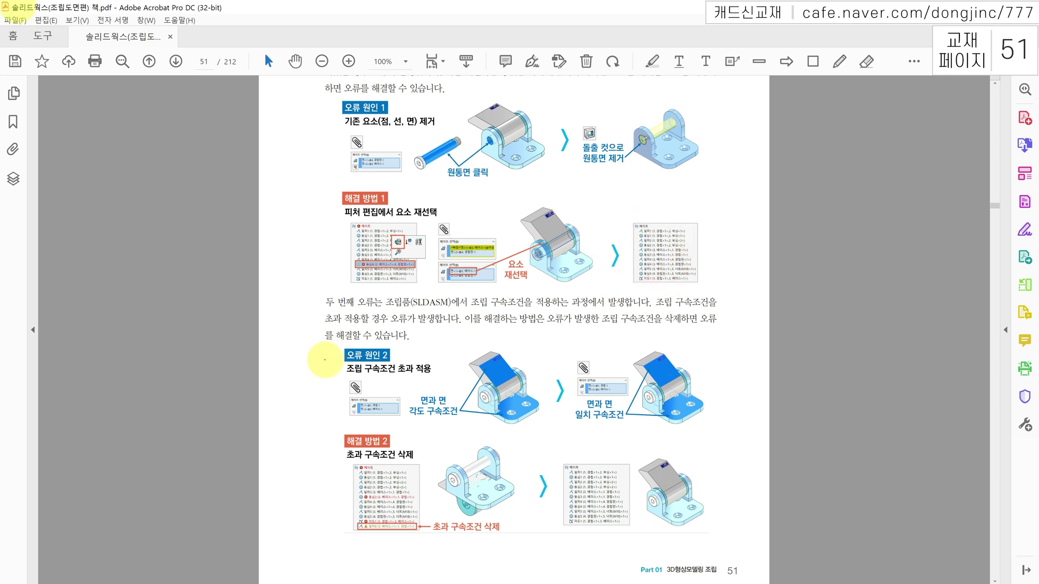
# Step: Review error cause 2 by marking the angle-mated faces, their angle and the same faces in the coincident mate figure
pyautogui.moveTo(332, 357); pyautogui.dragTo(344, 352)
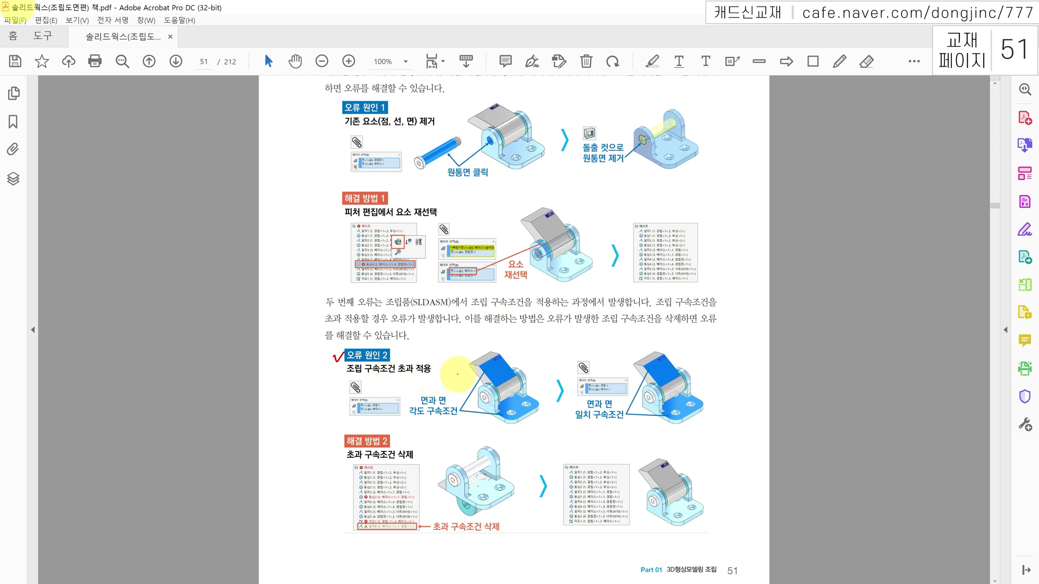
pyautogui.moveTo(495, 369); pyautogui.dragTo(507, 365)
pyautogui.moveTo(516, 402); pyautogui.dragTo(529, 402)
pyautogui.moveTo(491, 368)
pyautogui.mouseDown()
pyautogui.moveTo(503, 397)
pyautogui.moveTo(539, 397)
pyautogui.moveTo(516, 397)
pyautogui.mouseUp()
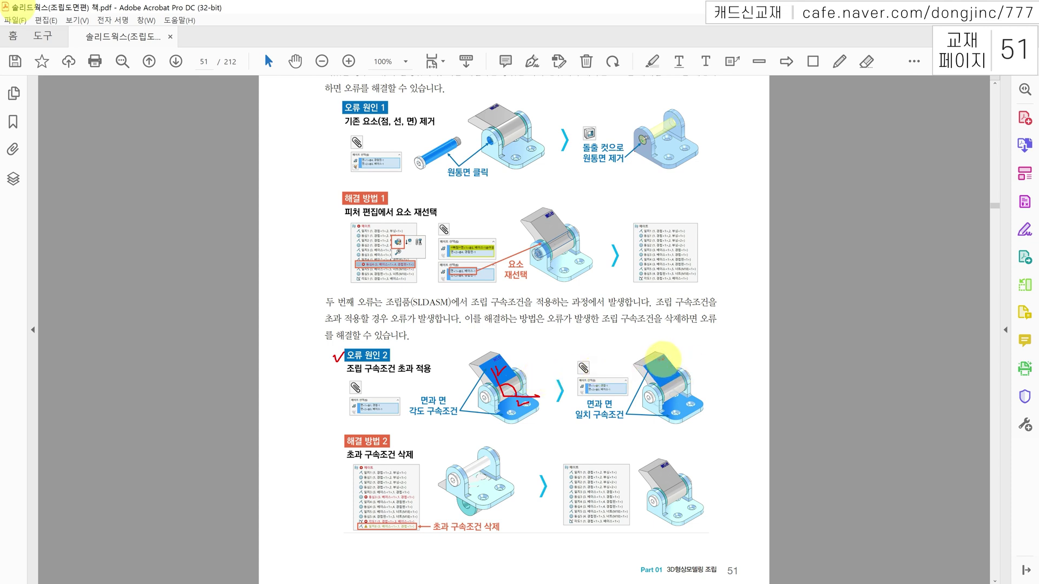
pyautogui.moveTo(660, 366); pyautogui.dragTo(672, 363)
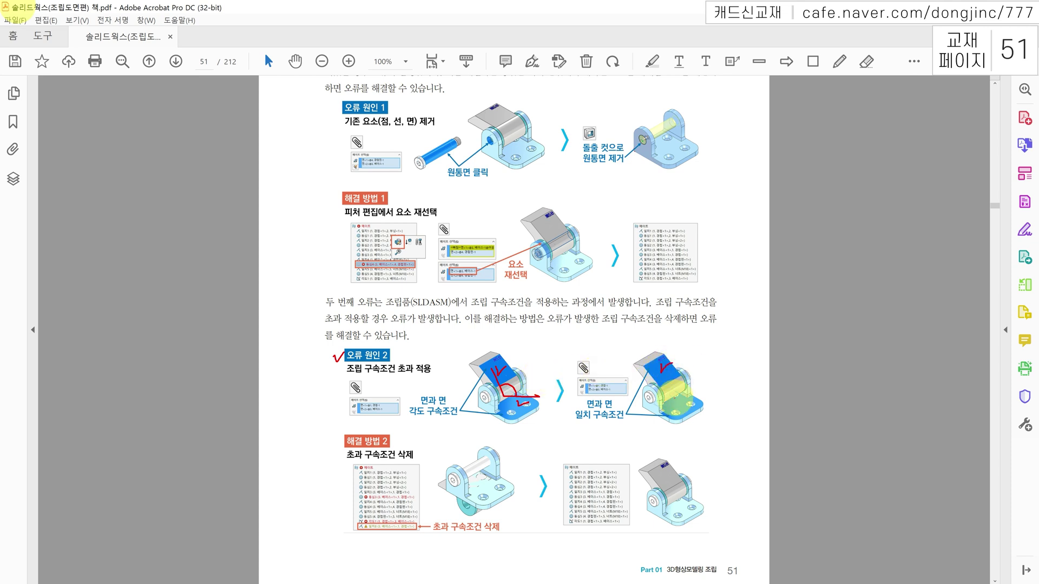
pyautogui.moveTo(680, 405); pyautogui.dragTo(694, 401)
pyautogui.moveTo(518, 388)
pyautogui.mouseDown()
pyautogui.moveTo(522, 379)
pyautogui.moveTo(515, 399)
pyautogui.mouseUp()
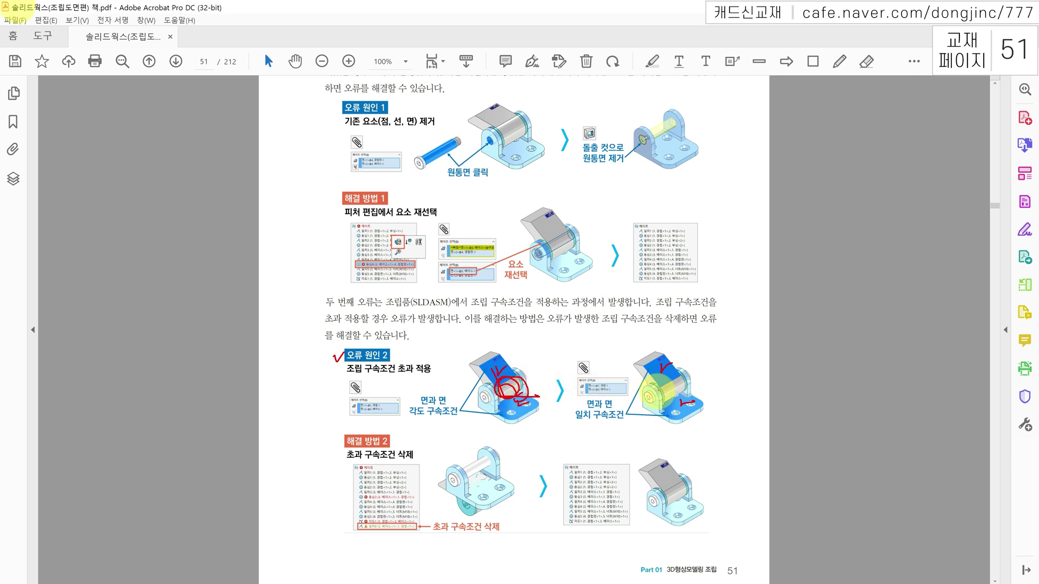
pyautogui.moveTo(660, 362); pyautogui.dragTo(674, 361)
pyautogui.moveTo(680, 399); pyautogui.dragTo(699, 399)
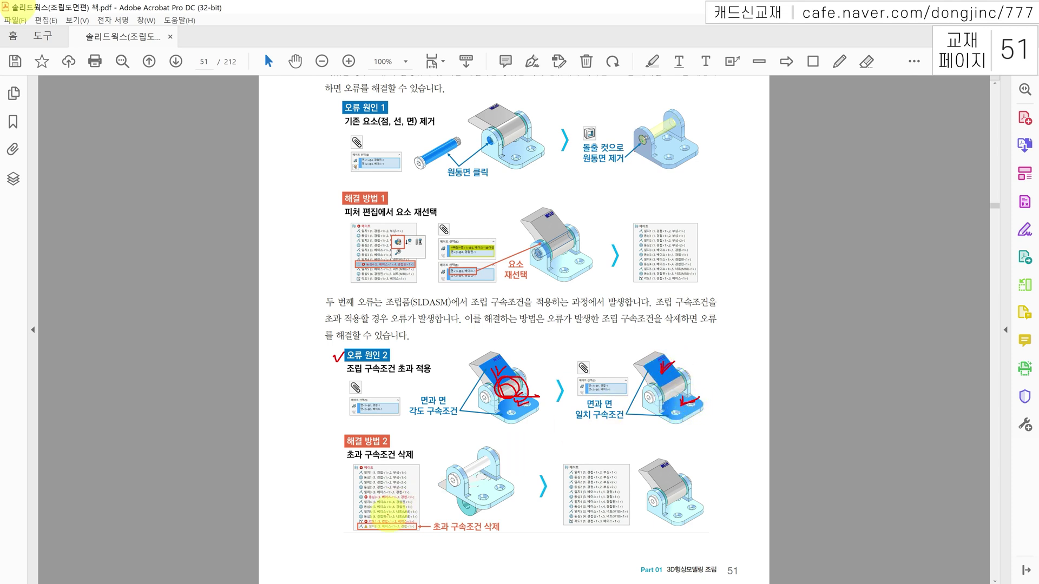
# Step: Circle the excess mate in the 해결 방법 2 list, underline its deletion label and mark the resulting mate list
pyautogui.moveTo(373, 521)
pyautogui.mouseDown()
pyautogui.moveTo(352, 522)
pyautogui.moveTo(374, 531)
pyautogui.mouseUp()
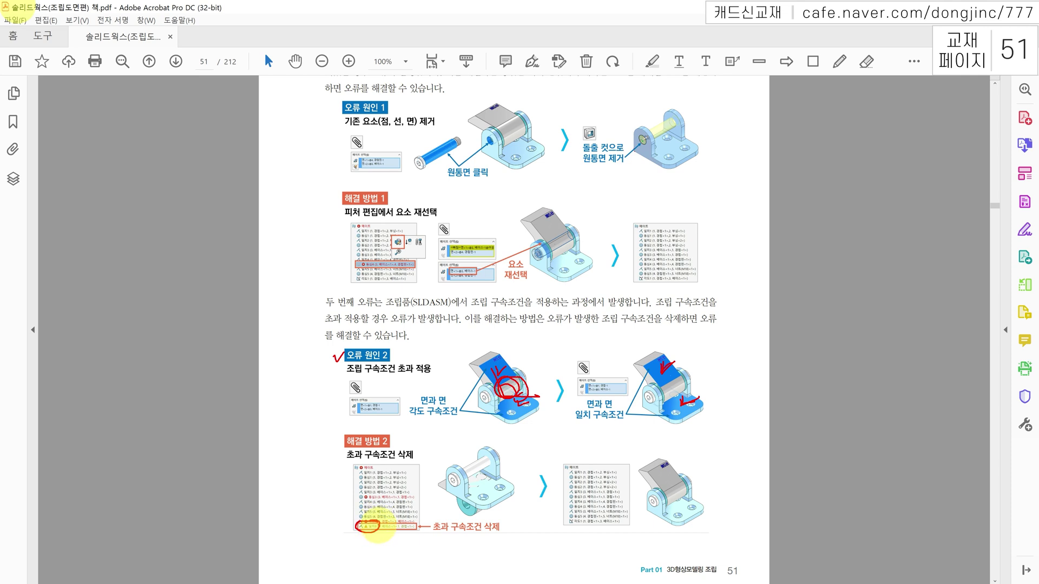
pyautogui.moveTo(430, 522)
pyautogui.mouseDown()
pyautogui.moveTo(495, 541)
pyautogui.moveTo(449, 512)
pyautogui.moveTo(518, 526)
pyautogui.mouseUp()
pyautogui.moveTo(619, 531)
pyautogui.mouseDown()
pyautogui.moveTo(565, 514)
pyautogui.moveTo(638, 497)
pyautogui.moveTo(589, 532)
pyautogui.mouseUp()
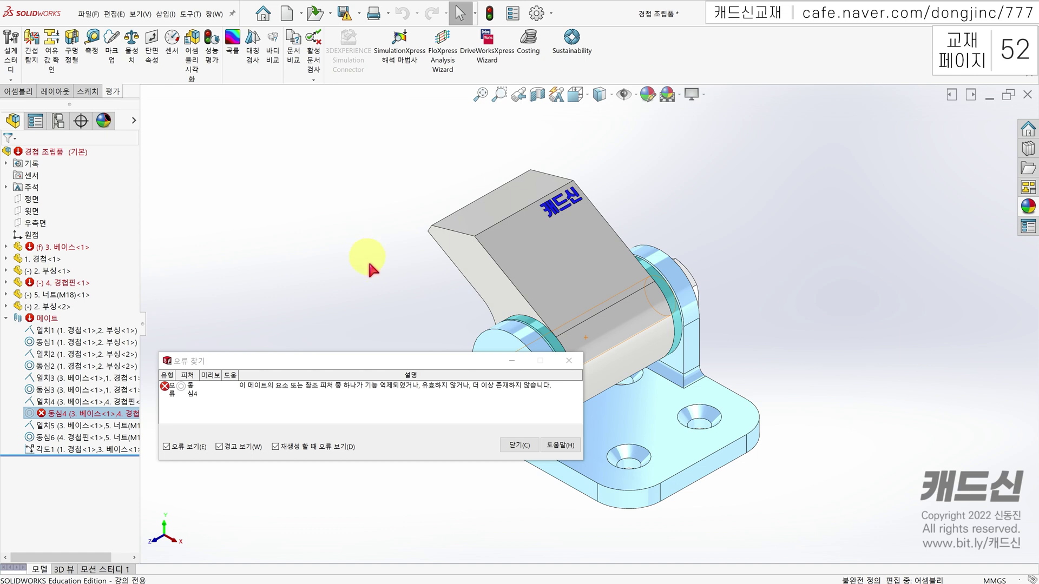
# Step: Switch to the hinge assembly in SOLIDWORKS and close the 오류 찾기 dialog for the 동심4 mate error
pyautogui.click(519, 446)
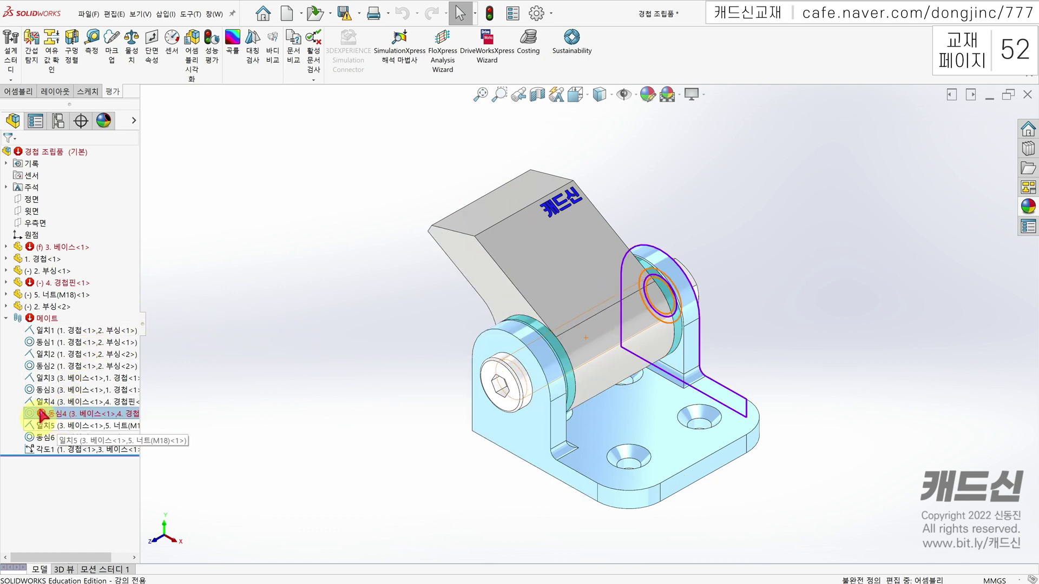
pyautogui.moveTo(52, 422)
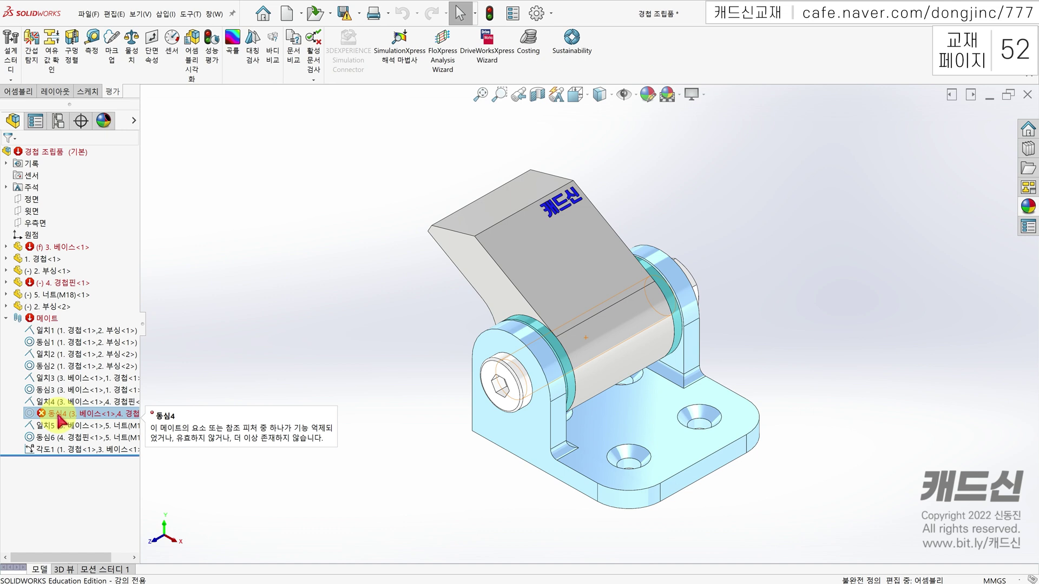
# Step: Edit the broken 동심4 mate, replacing its missing base reference with the rounded face of the base's front lug, keeping it concentric with the hinge pin
pyautogui.rightClick(61, 420)
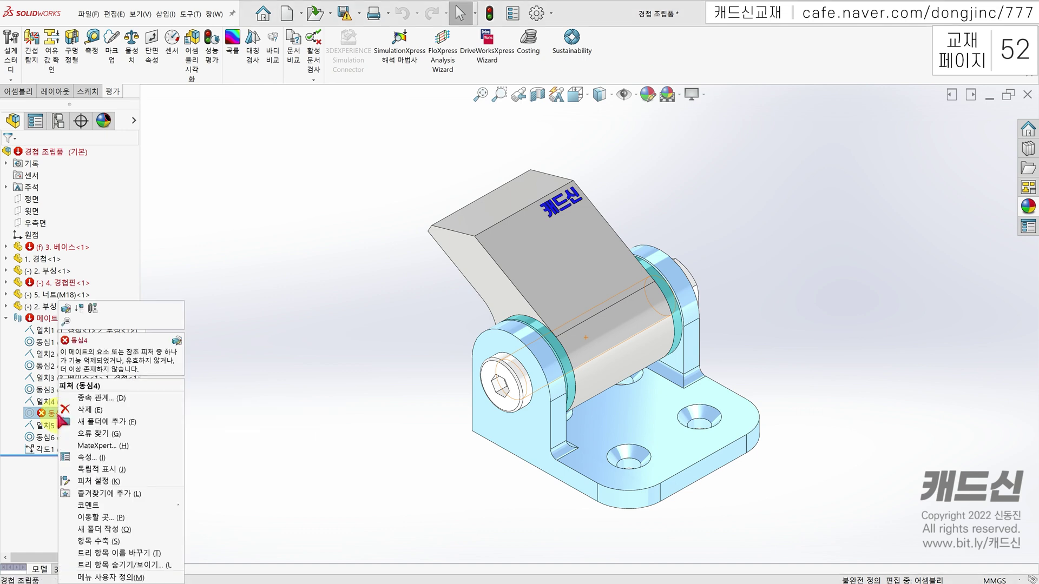
pyautogui.click(67, 312)
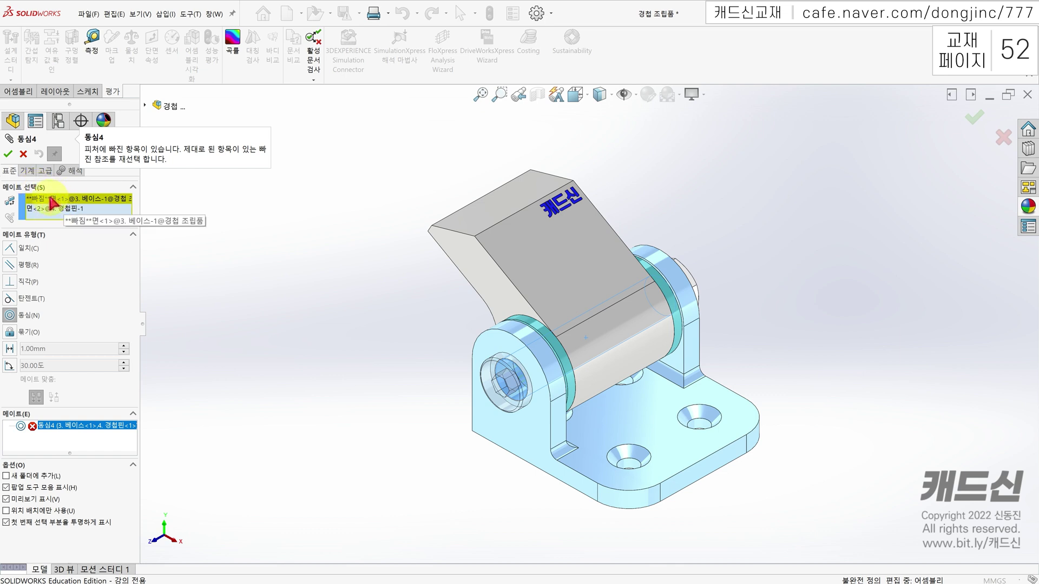
pyautogui.click(88, 201)
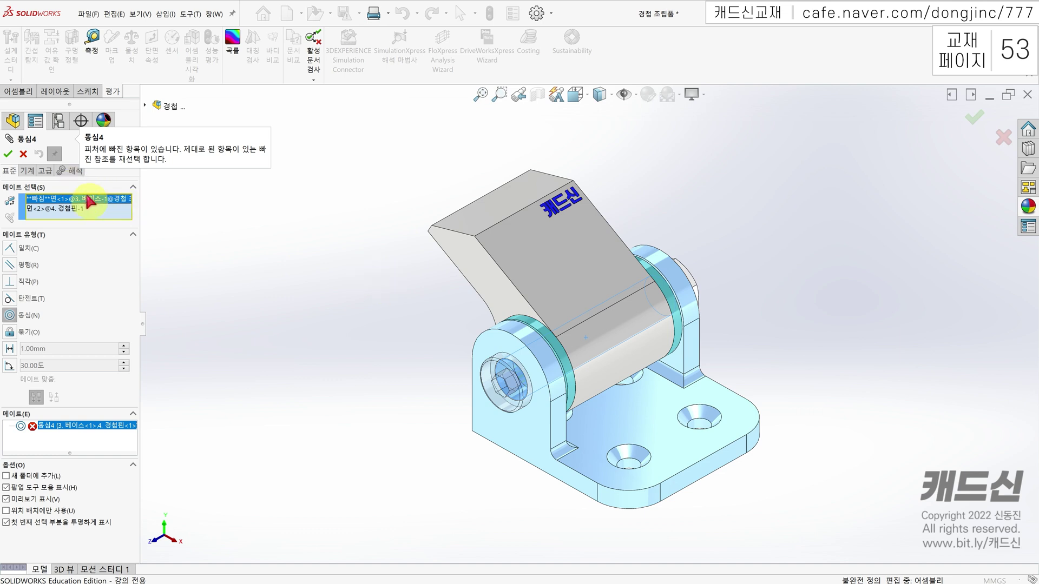
pyautogui.click(525, 337)
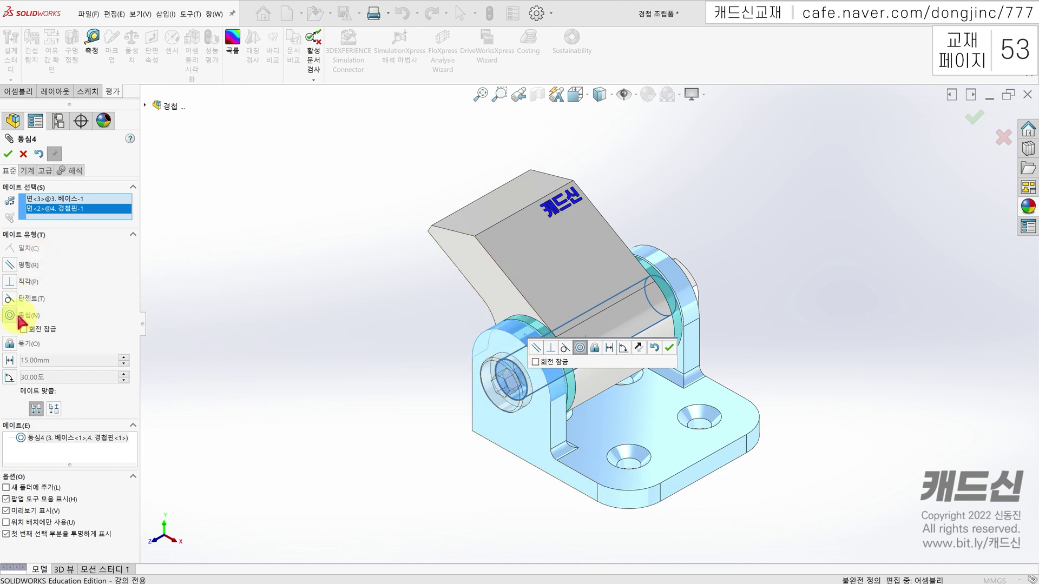
pyautogui.click(8, 155)
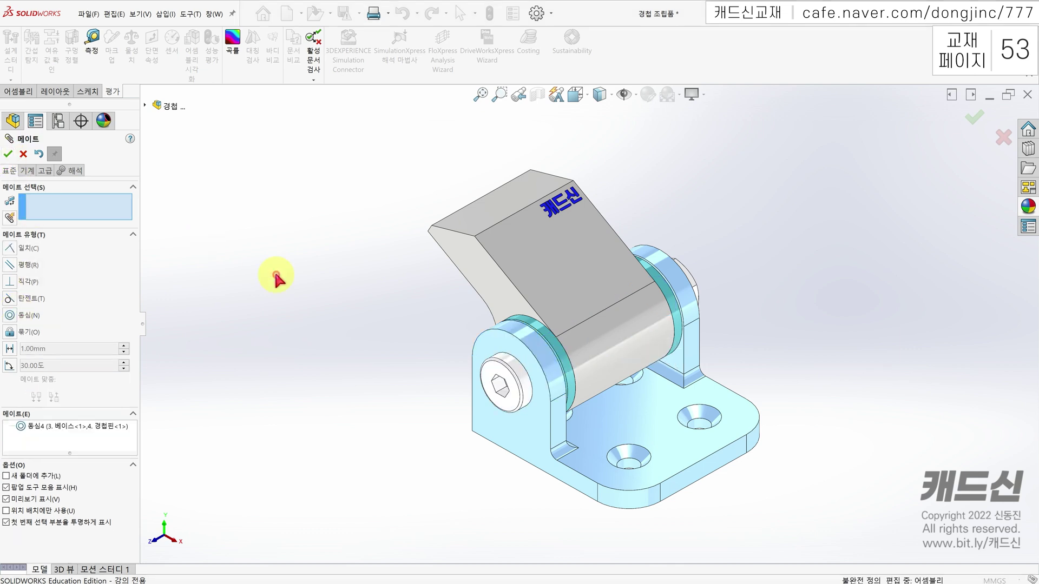
pyautogui.click(8, 156)
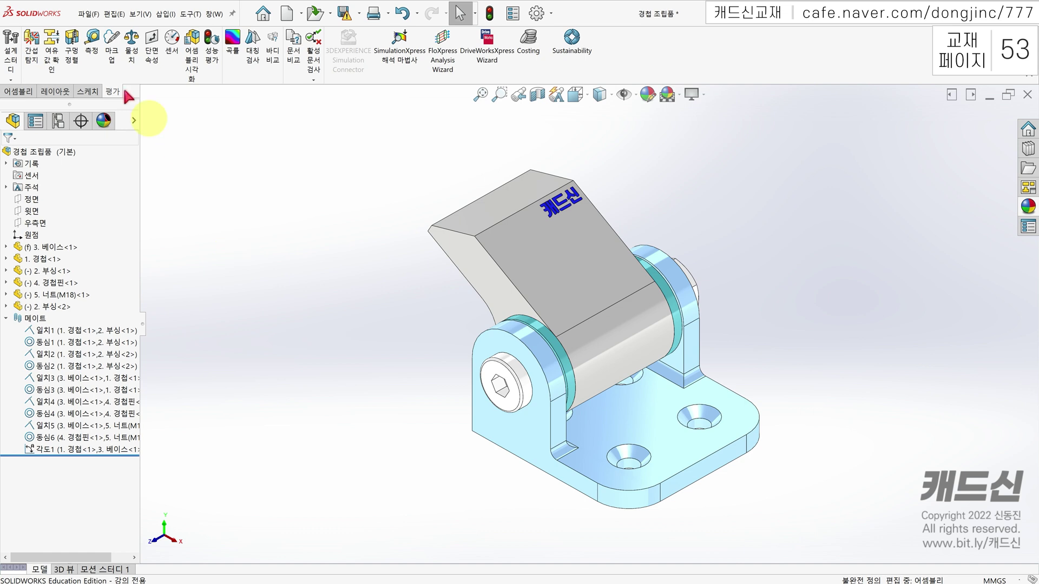
# Step: Run interference detection on the whole hinge assembly, ignore the interference between the hinge pin and nut, and close the check
pyautogui.click(33, 46)
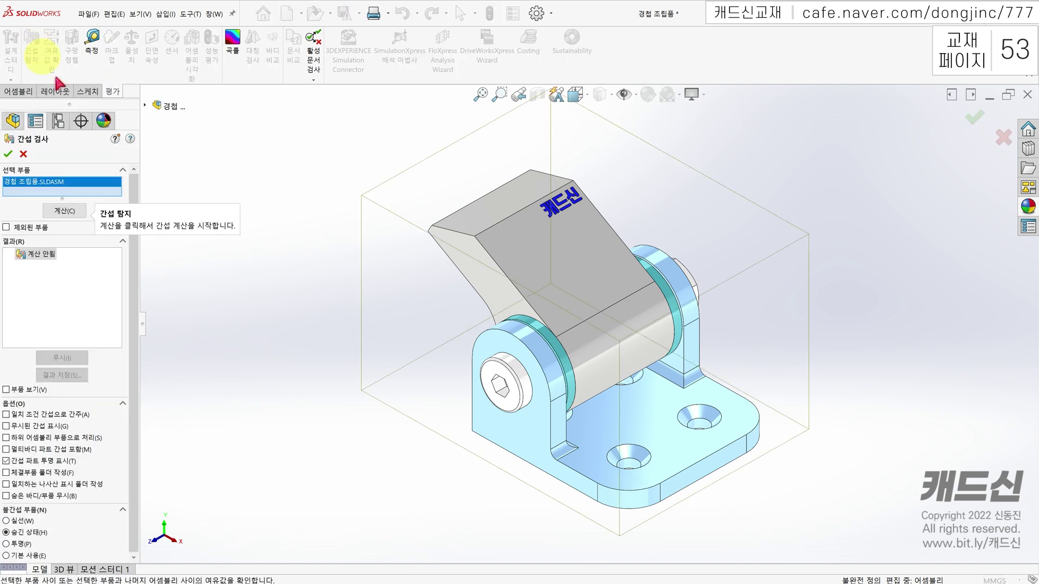
pyautogui.click(65, 211)
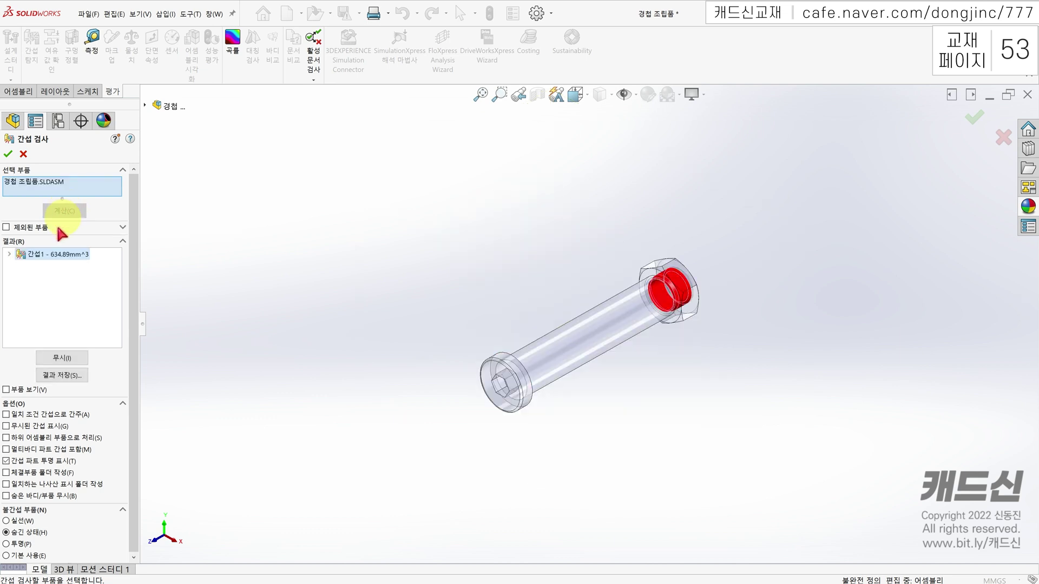
pyautogui.click(36, 264)
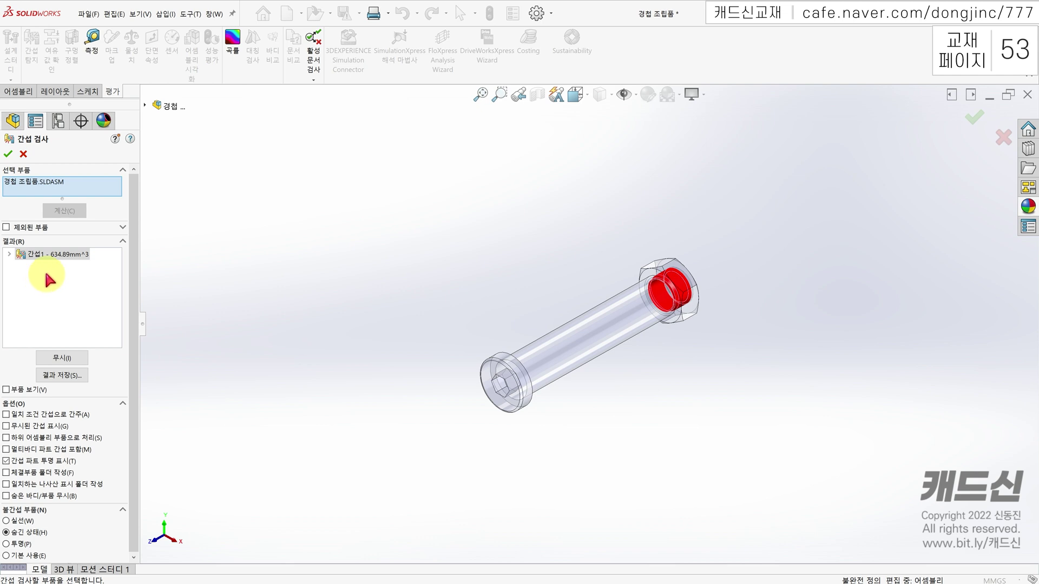
pyautogui.click(61, 358)
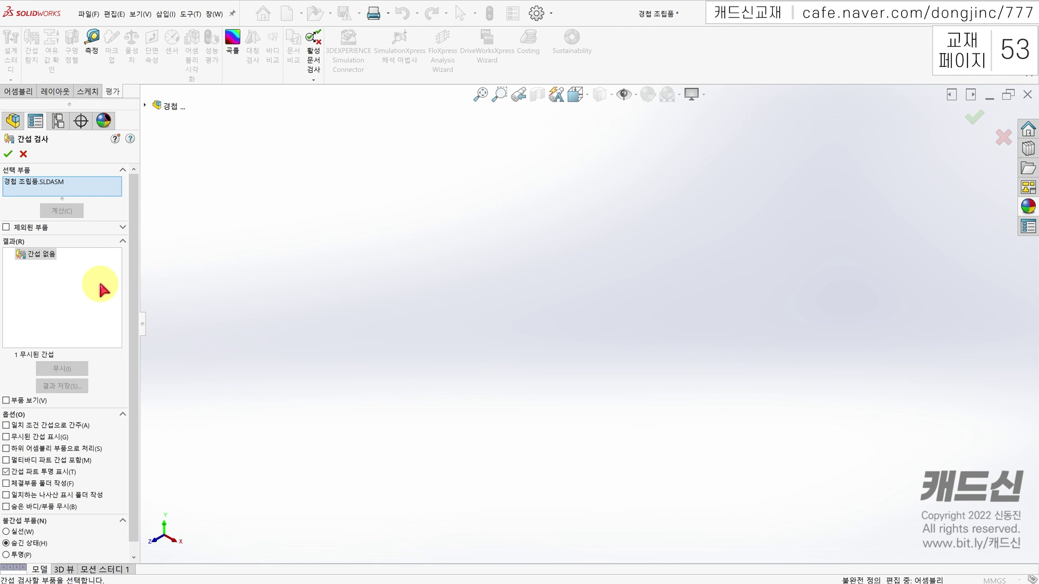
pyautogui.click(8, 155)
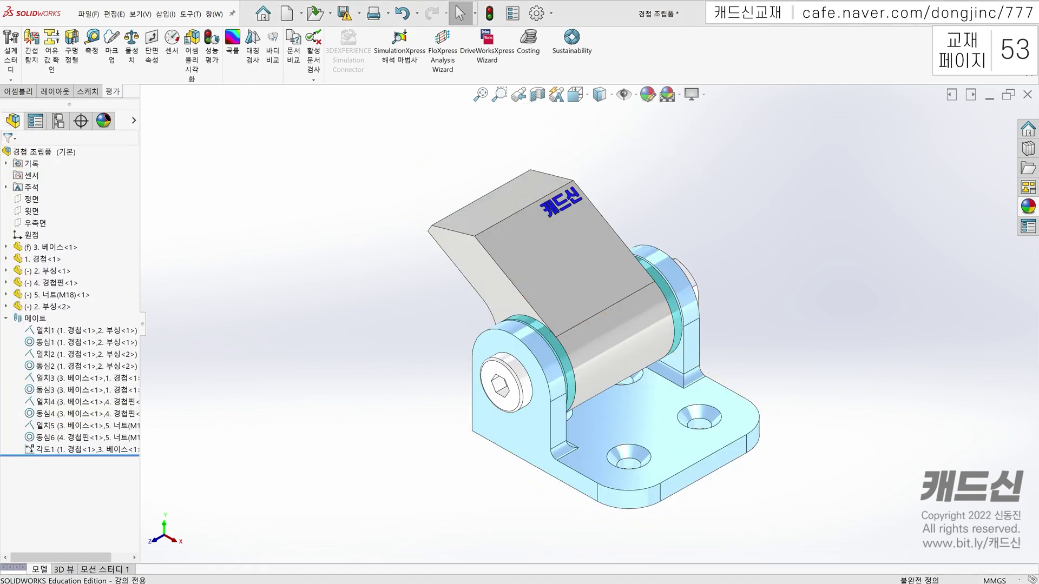